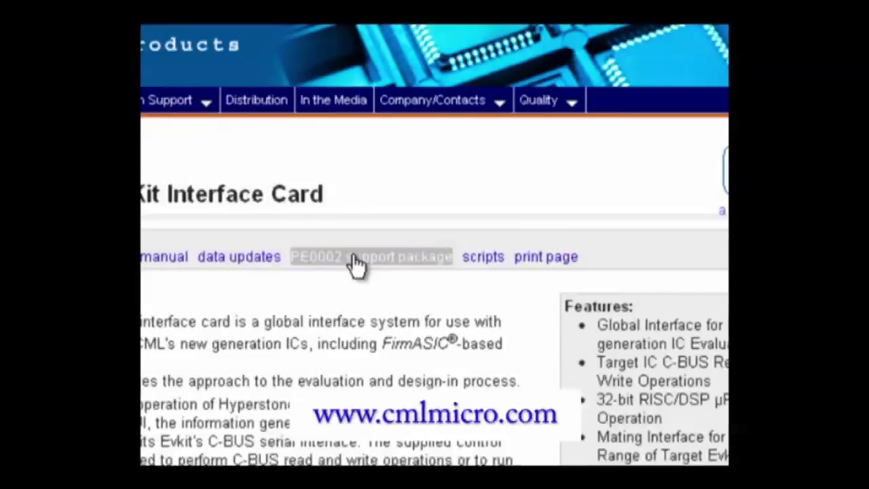
Open the PE0002 support package from the interface card's web page and launch ES000240.exe from its desktop shortcut.
click(353, 257)
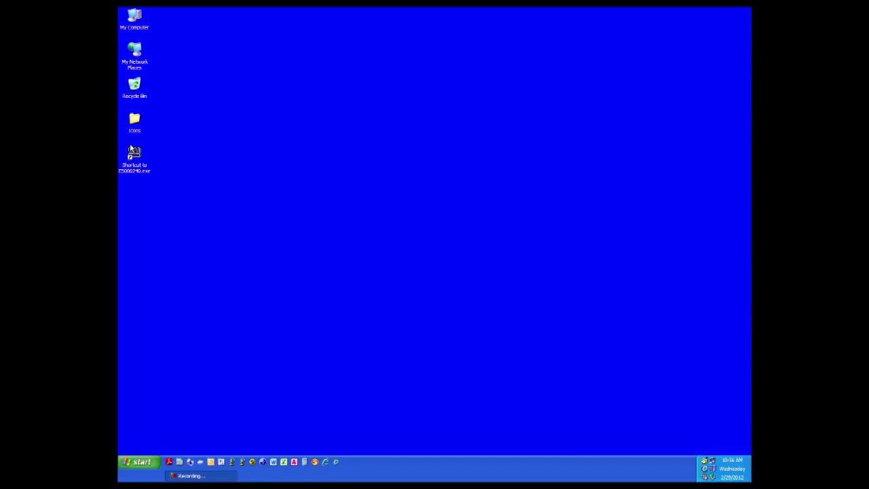
double_click(132, 153)
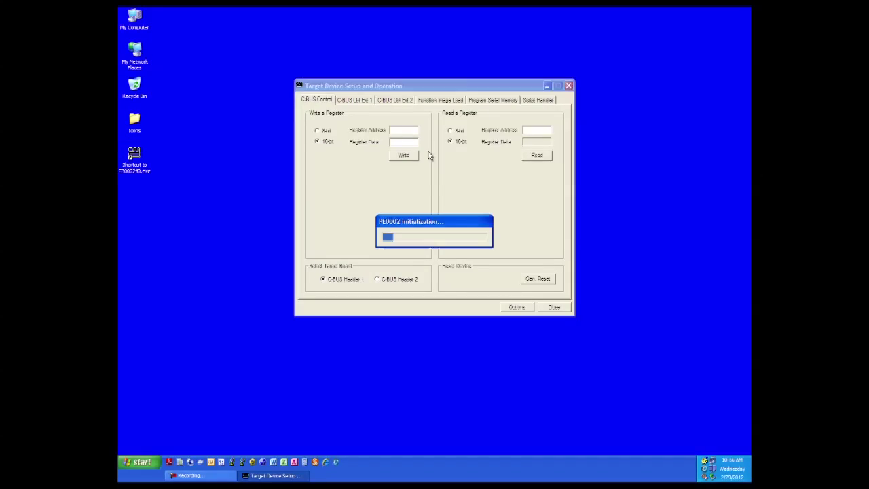
Load the function image 7163-4.0.5.7.h from the PC over C-BUS into the RX board on C-BUS Header 1.
click(429, 101)
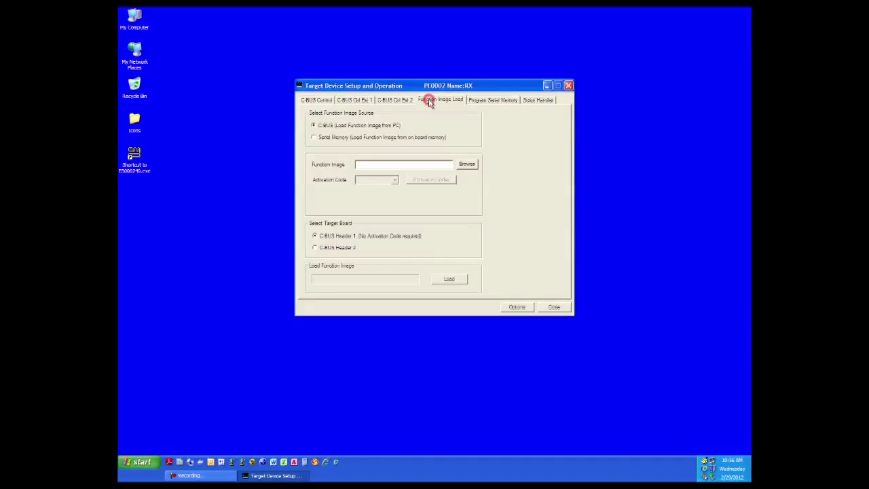
click(465, 163)
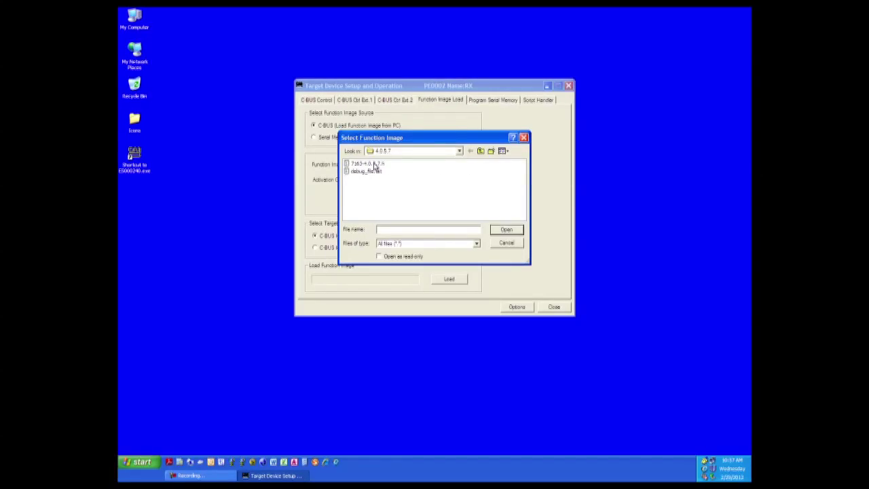
click(370, 165)
double_click(370, 166)
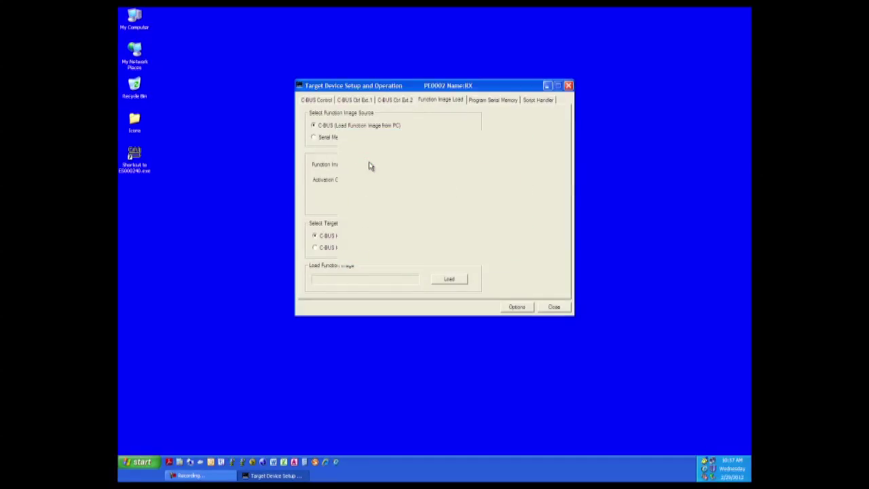
click(457, 280)
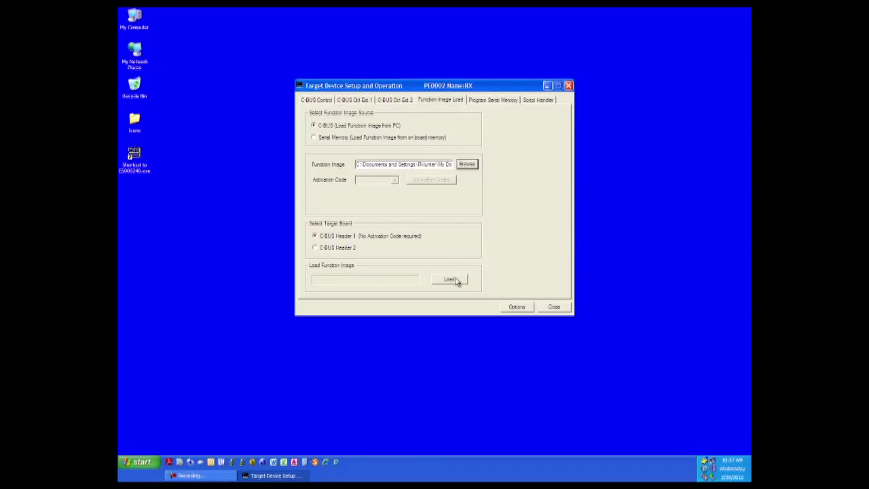
click(458, 280)
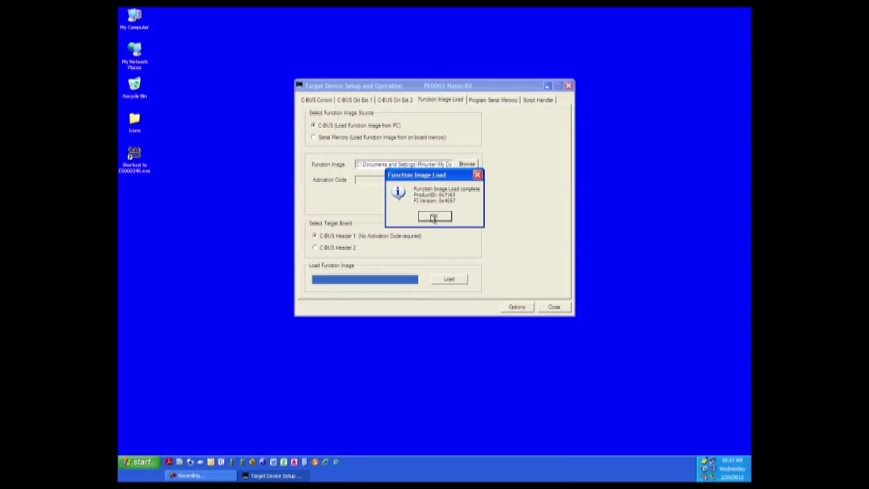
click(433, 217)
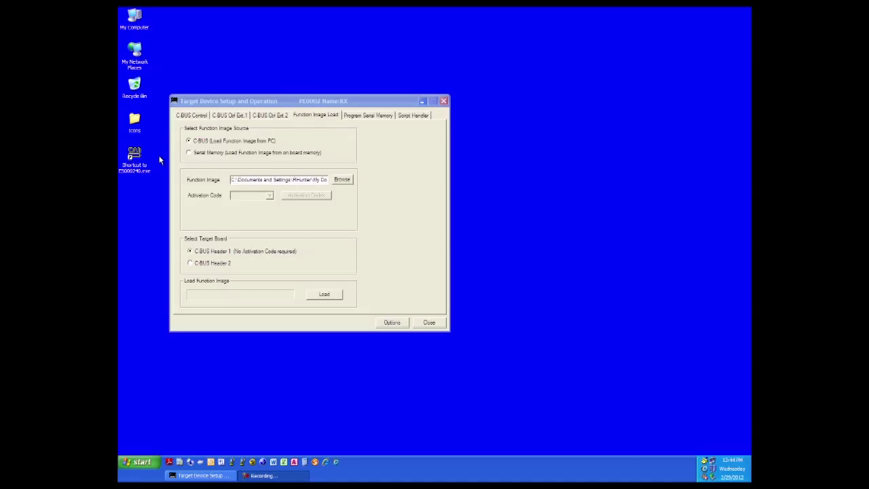
Launch a second ES000240.exe instance for the TX board and load the function image 7163-4.0.5.7.h over C-BUS.
double_click(134, 153)
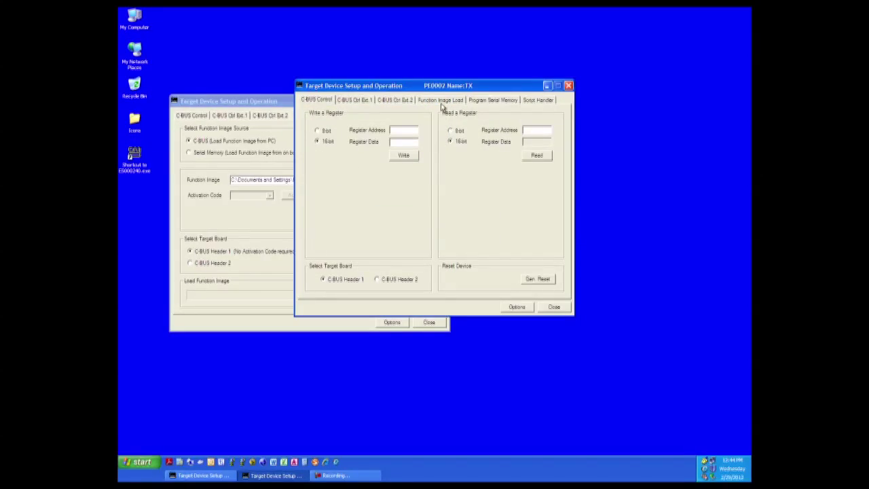
click(440, 100)
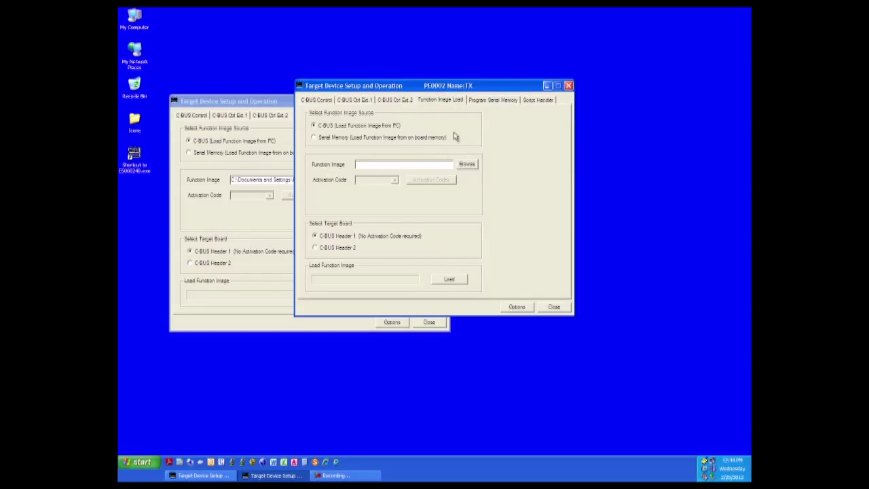
click(468, 164)
double_click(359, 164)
click(449, 279)
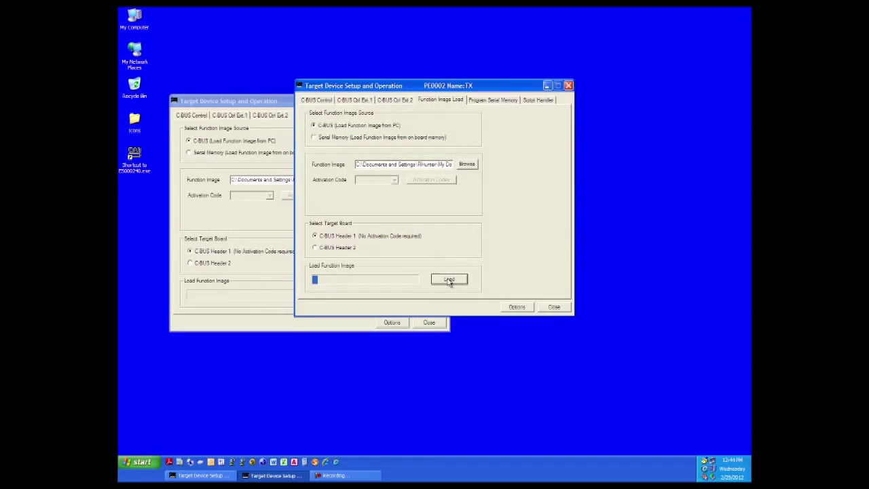
click(438, 216)
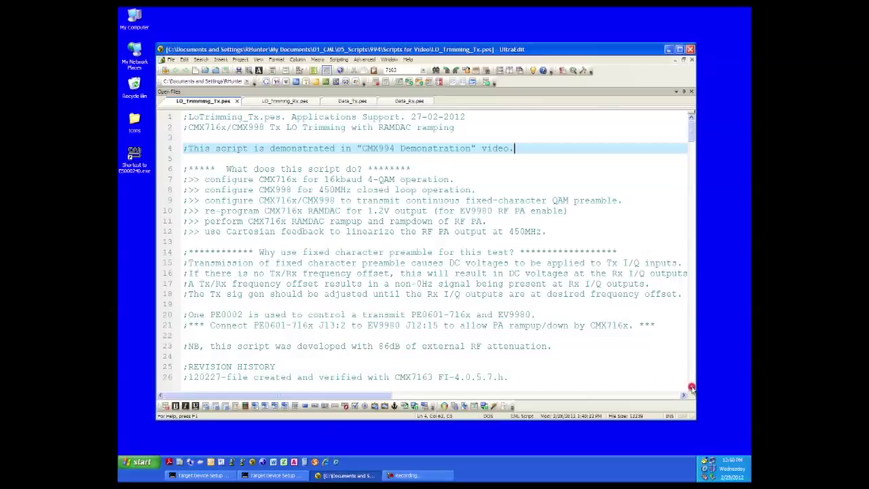
Examine LO_Trimming_Tx.pes in UltraEdit, from its description through the C-BUS register map, variables and RAMDAC values.
click(691, 388)
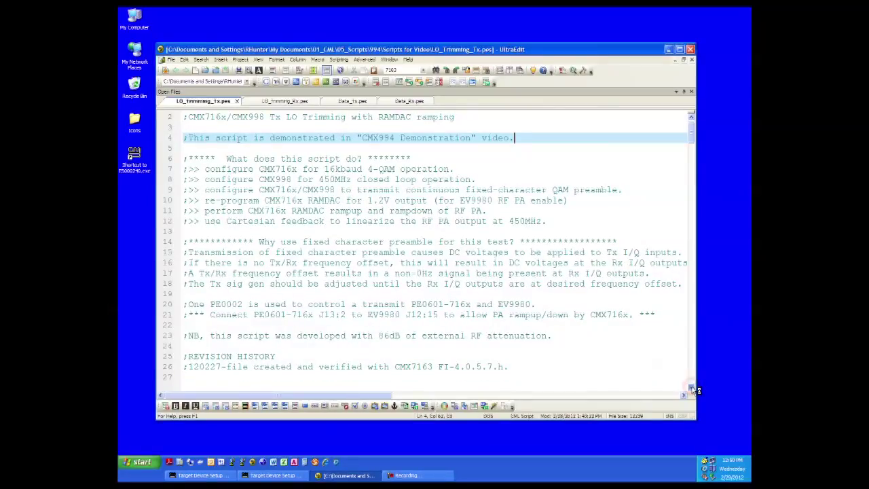
click(691, 388)
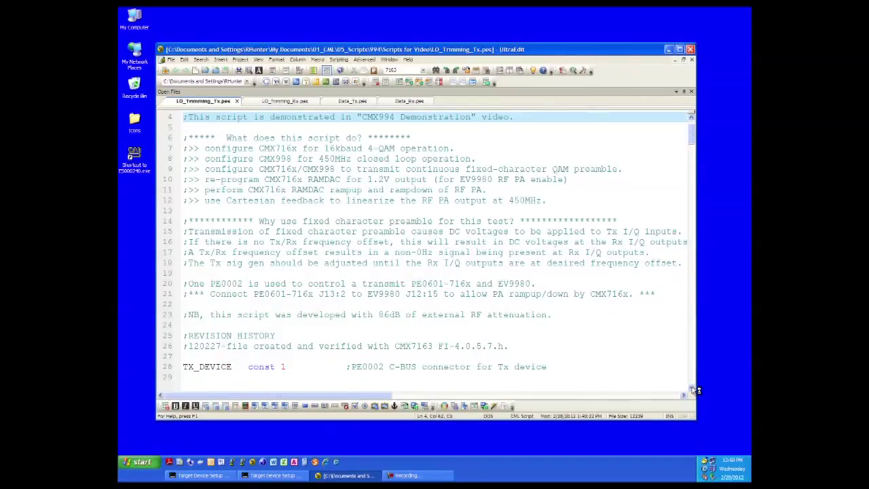
click(691, 389)
click(691, 388)
click(691, 388)
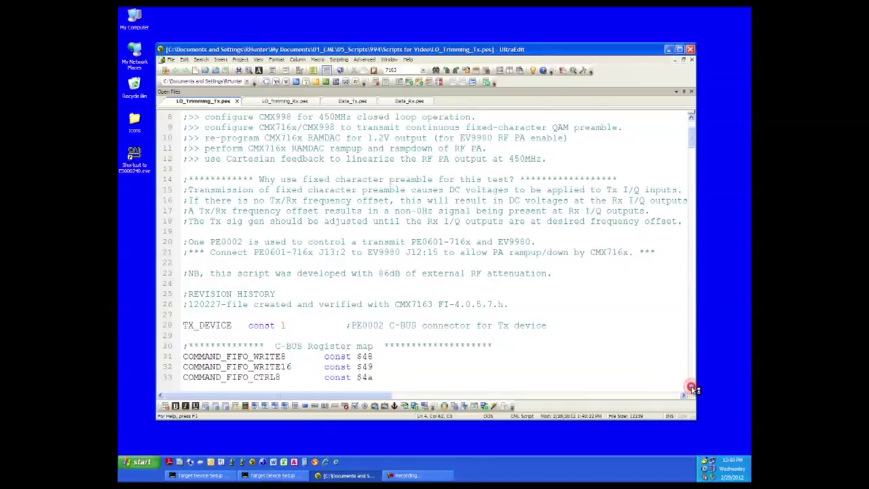
click(691, 388)
click(690, 388)
click(691, 388)
click(691, 388)
click(691, 389)
click(690, 388)
click(691, 388)
click(691, 388)
click(690, 388)
click(691, 388)
click(691, 388)
click(690, 388)
click(691, 388)
click(691, 388)
click(691, 388)
click(691, 388)
click(691, 388)
click(690, 388)
click(691, 388)
click(691, 388)
click(691, 388)
click(690, 388)
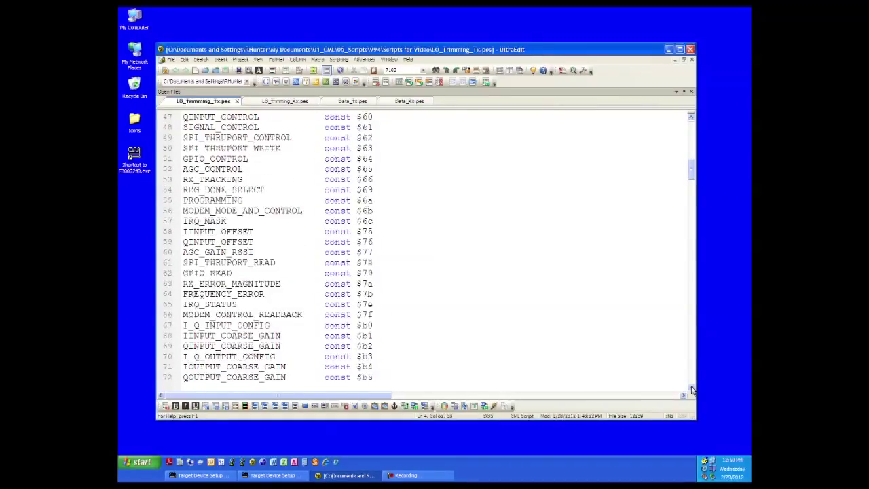
click(691, 378)
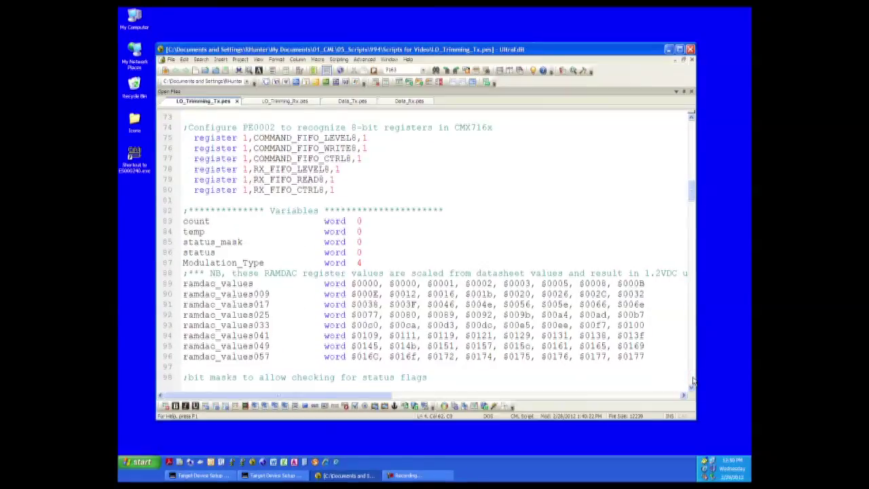
click(692, 378)
click(692, 378)
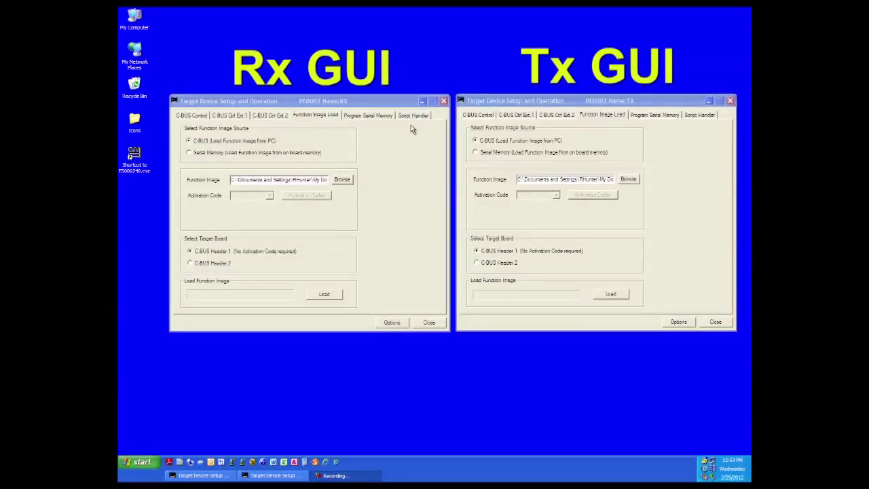
Select the LO_Trimming_Rx.pes script in the RX window and run it.
click(412, 116)
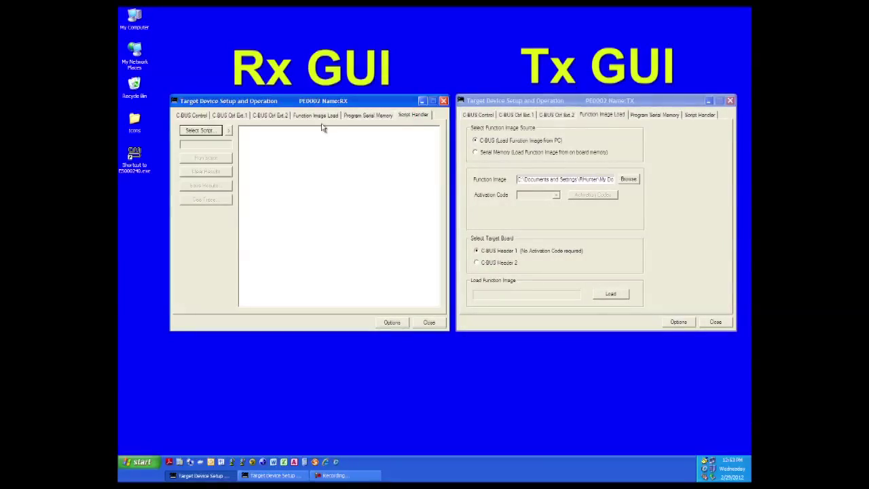
click(204, 131)
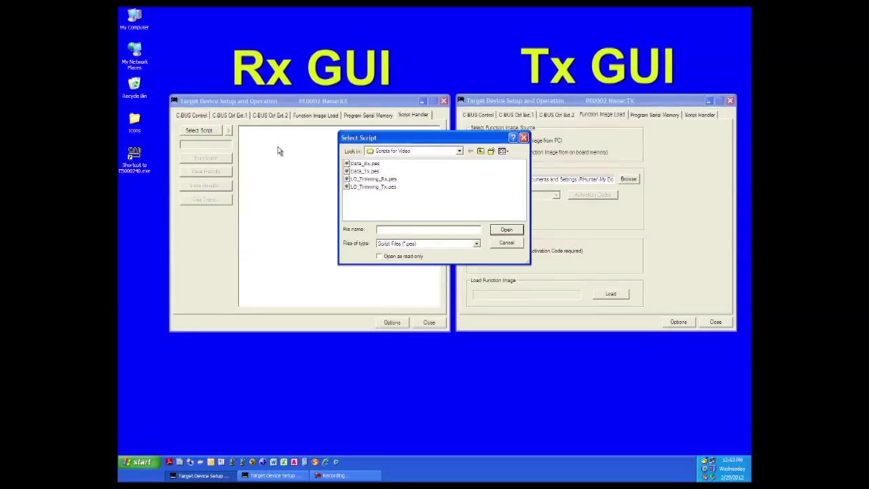
click(365, 181)
double_click(365, 181)
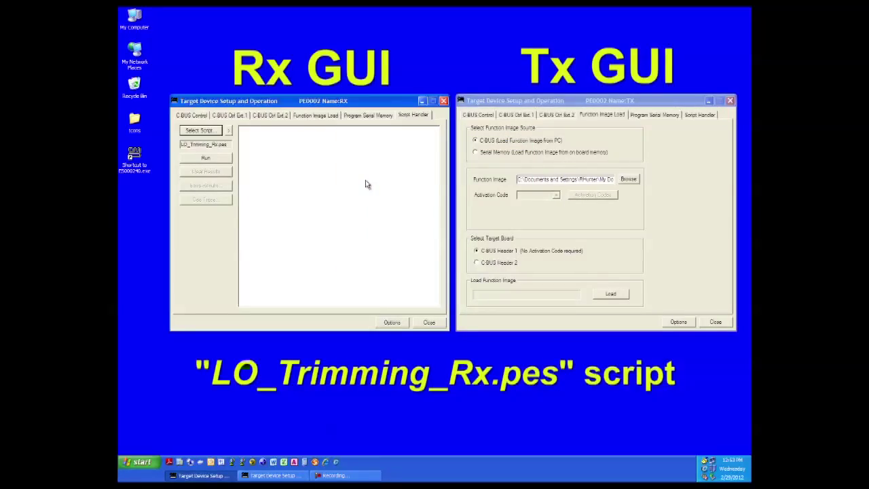
click(218, 159)
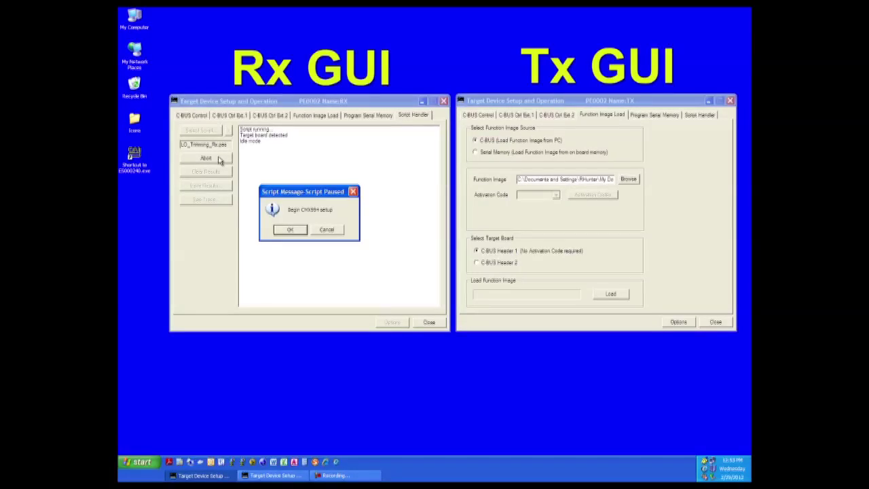
Continue the paused Rx script through the CMX994 setup, the no-RF-input check and the DC offset calibration.
key(Return)
key(Return)
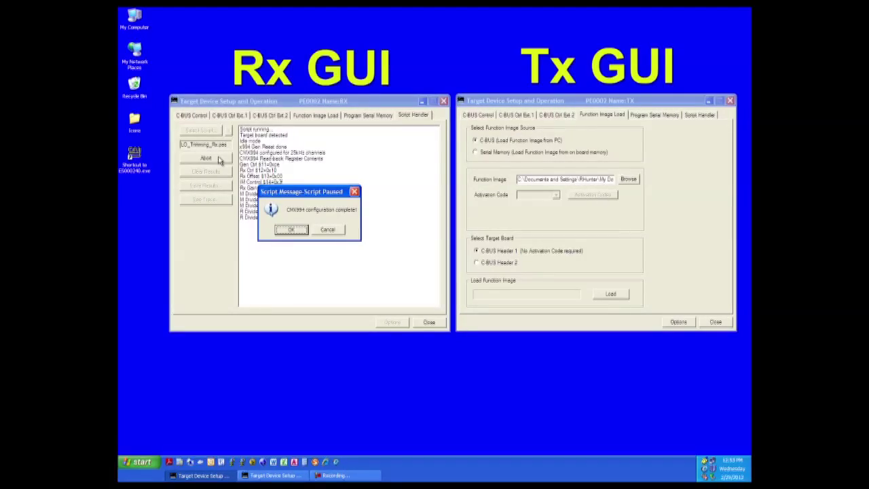
key(Return)
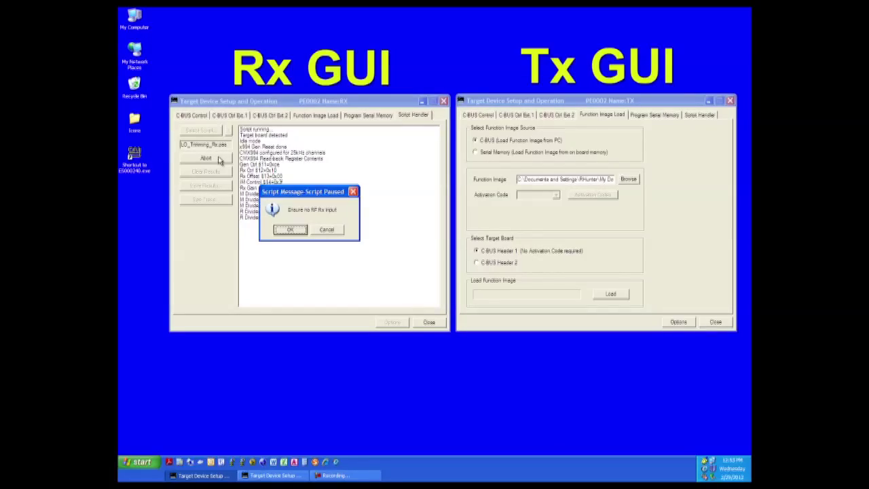
key(Return)
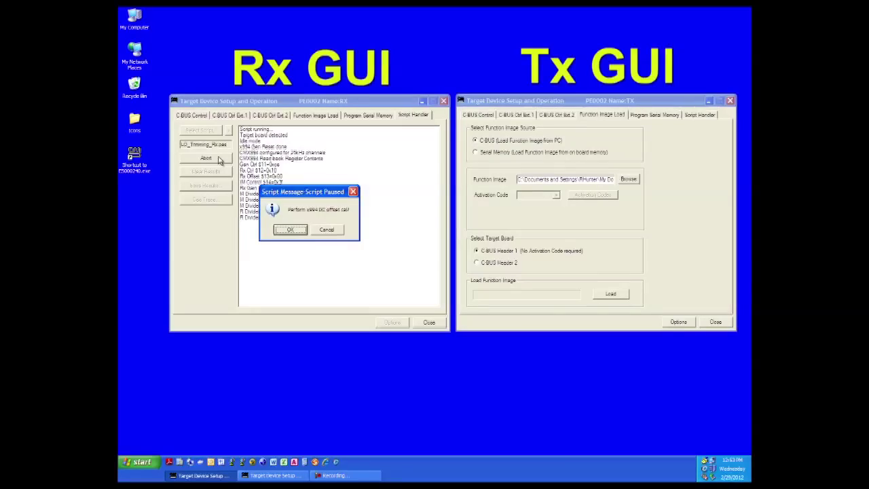
key(Return)
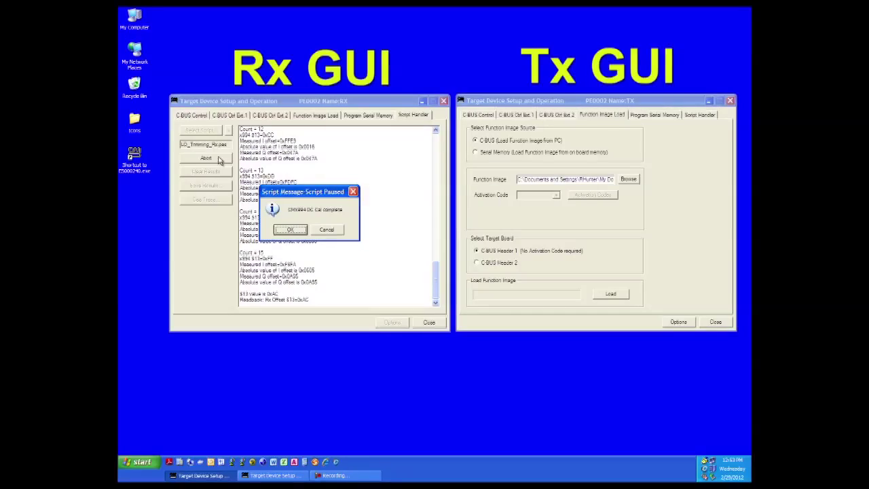
key(Return)
Select the LO_Trimming_Tx.pes script in the TX window and run it.
click(701, 115)
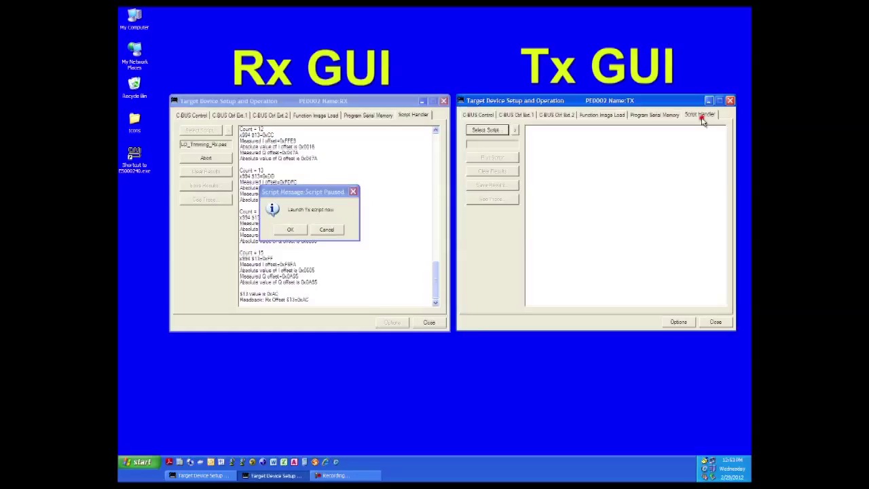
click(498, 131)
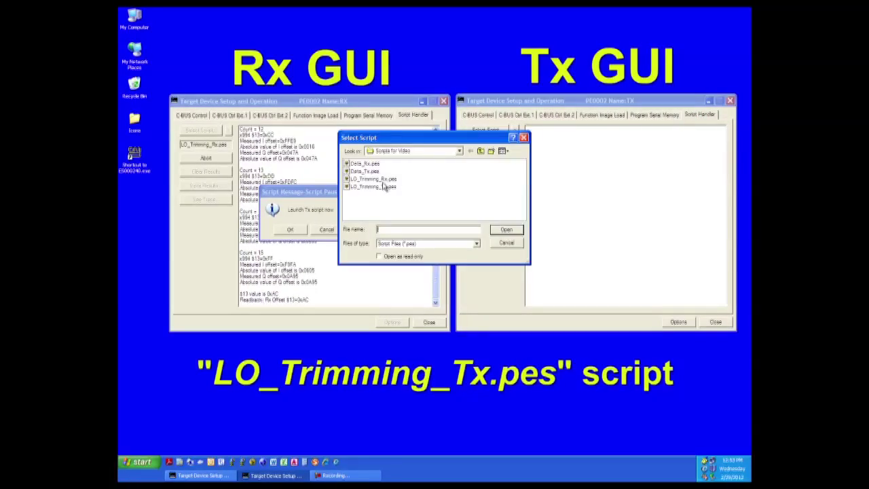
double_click(377, 187)
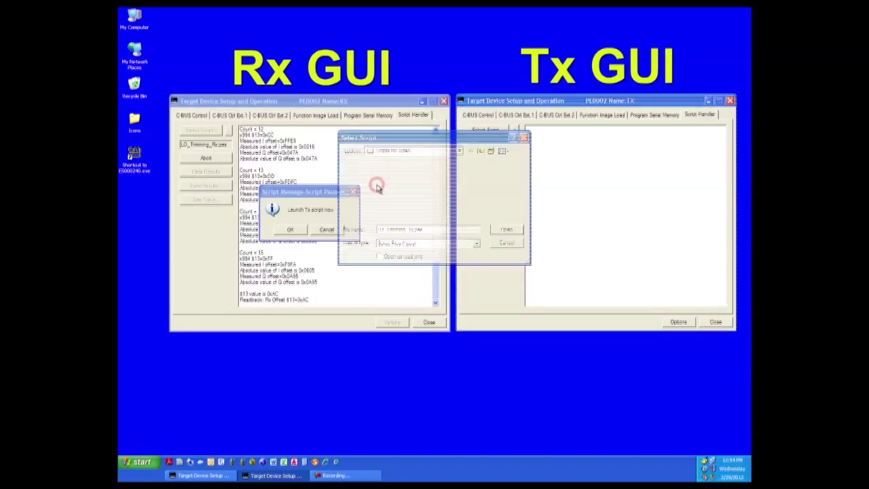
click(482, 158)
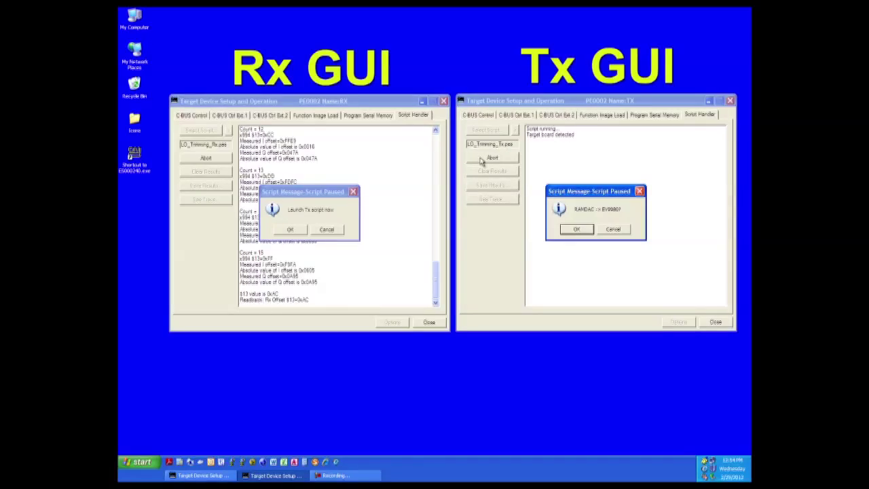
Continue the paused Tx script through the RAMDAC connection check, RAMDAC programming and the EV9980 PA supply check.
key(Return)
key(Return)
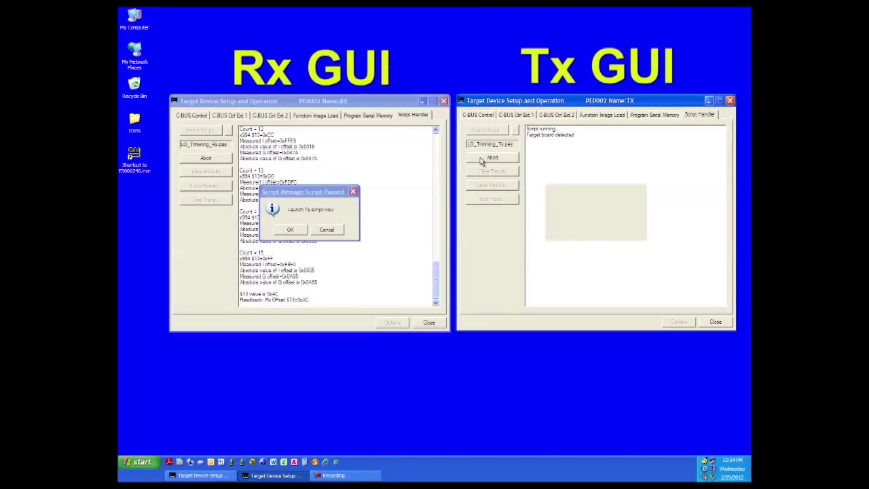
key(Return)
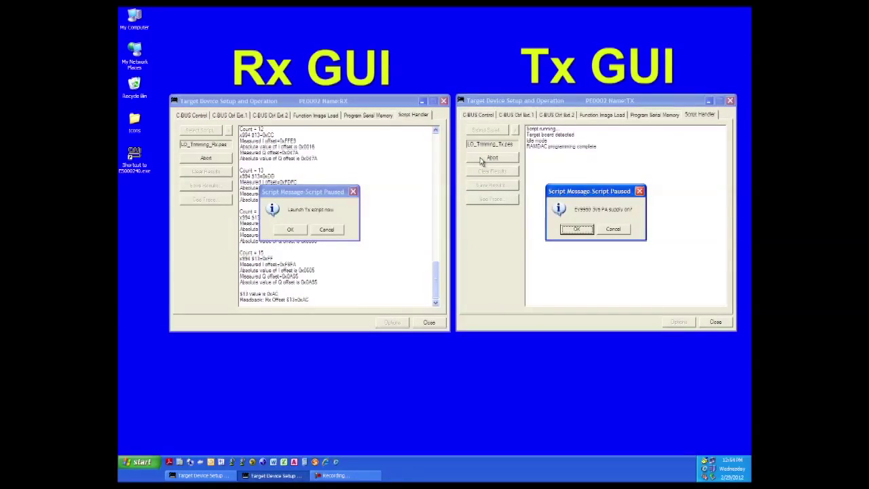
key(Return)
key(Return)
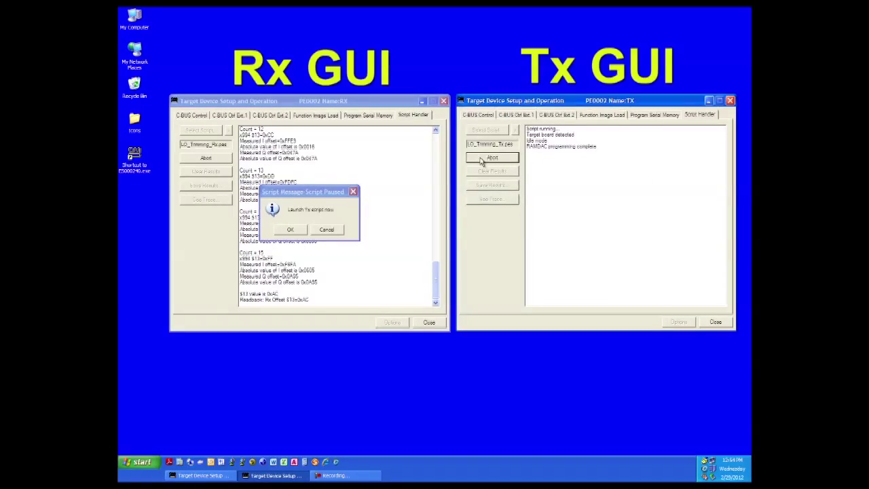